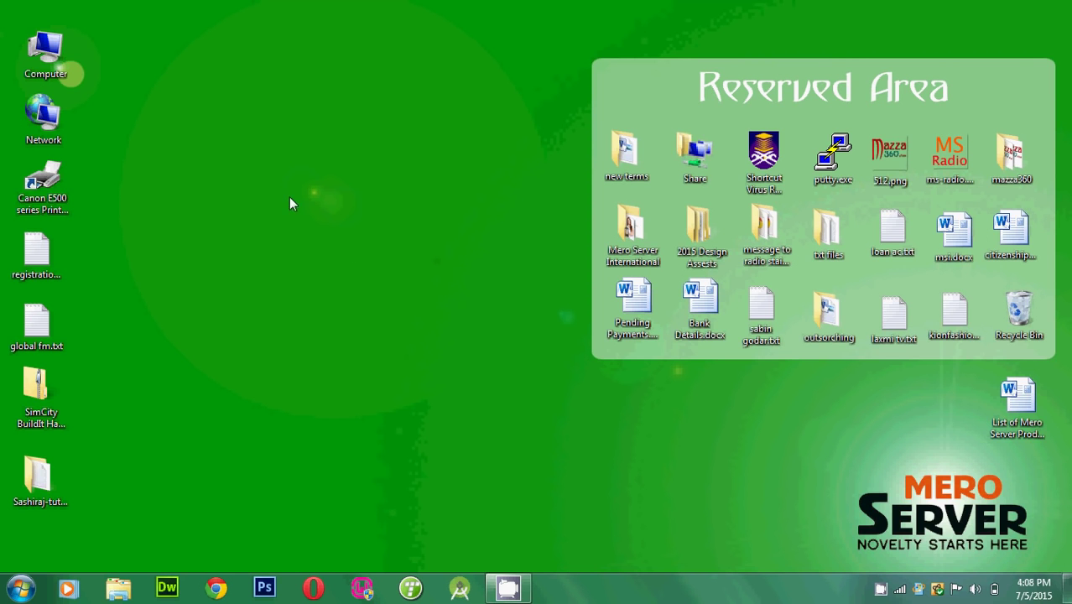
Refresh the desktop, launch Chrome and load the router address 192.168.1.1.
{"action": "right_click", "coordinate": [289, 199]}
{"action": "left_click", "coordinate": [319, 243]}
{"action": "left_click", "coordinate": [217, 589]}
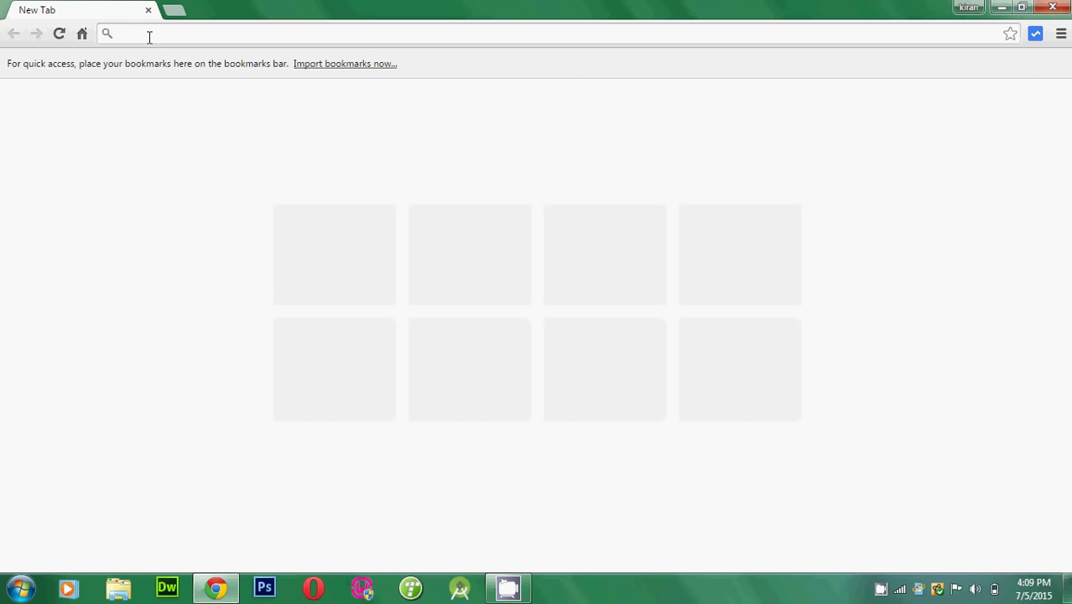
{"action": "type", "text": "192"}
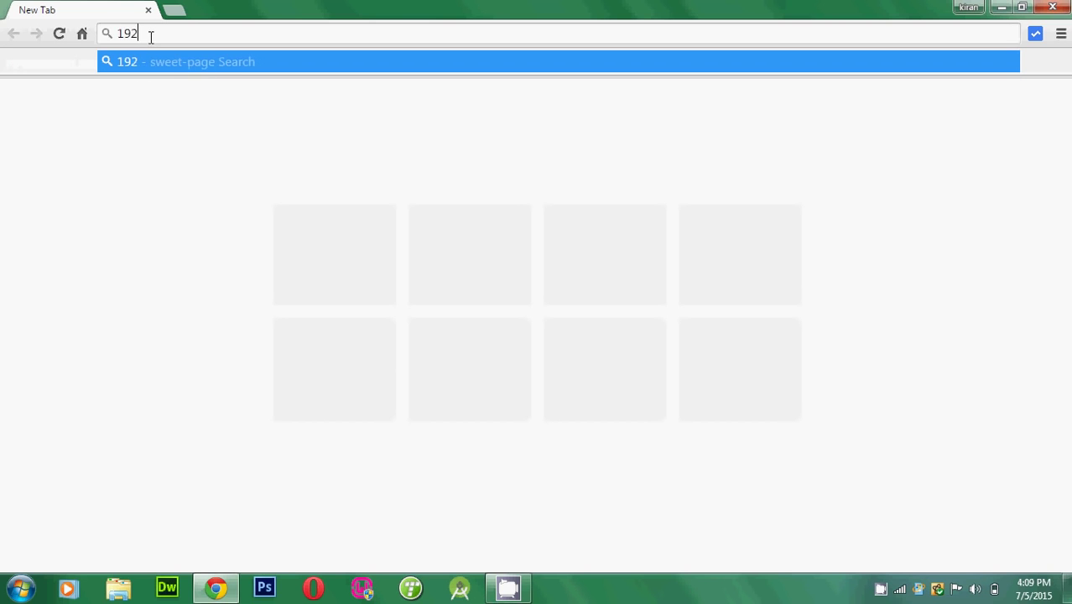
{"action": "type", "text": ".1"}
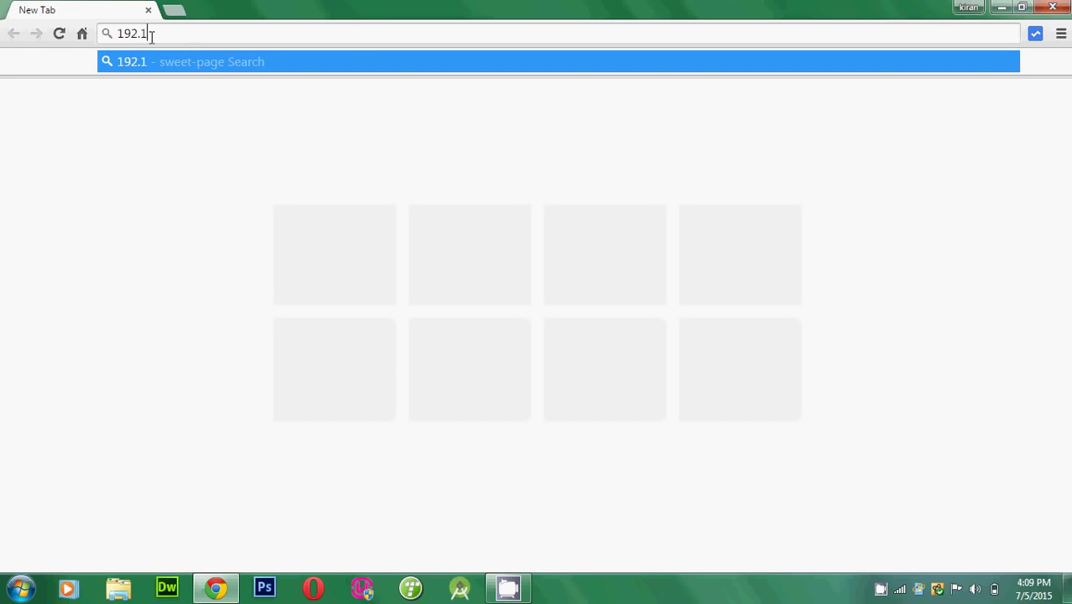
{"action": "type", "text": "68."}
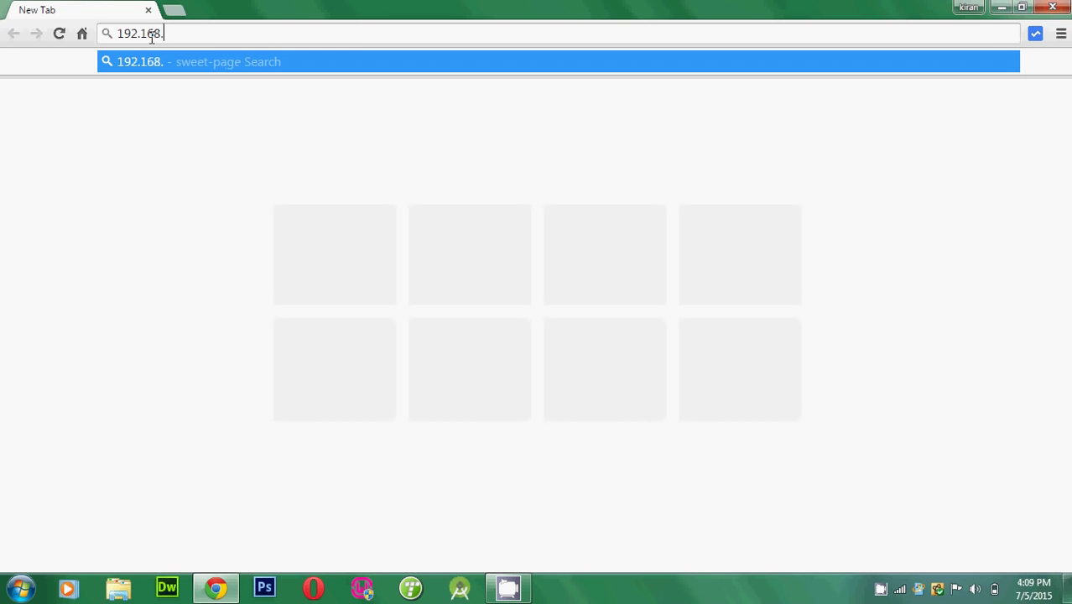
{"action": "type", "text": "1.1"}
{"action": "key", "text": "Return"}
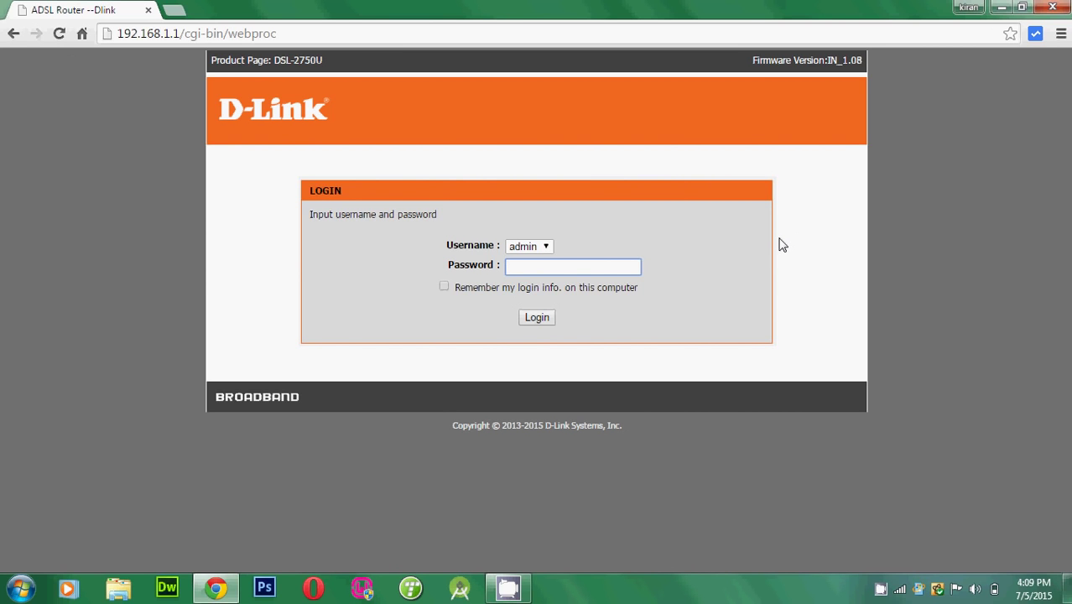
Sign in to the D-Link router as admin by entering the router password.
{"action": "left_click", "coordinate": [174, 33]}
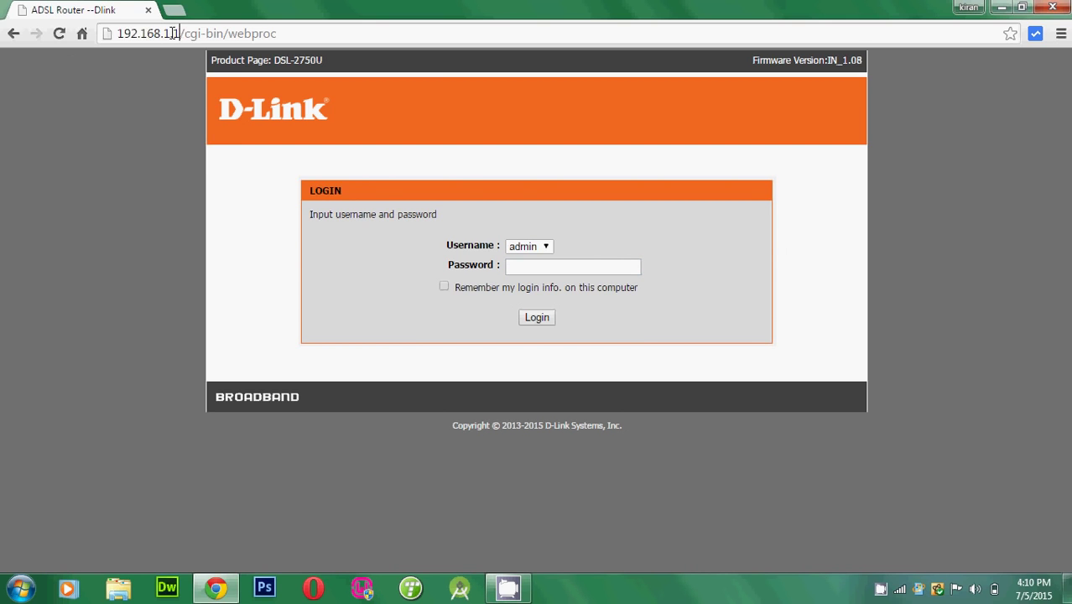
{"action": "left_click_drag", "start_coordinate": [173, 33], "coordinate": [108, 34]}
{"action": "left_click", "coordinate": [168, 148]}
{"action": "left_click", "coordinate": [551, 266]}
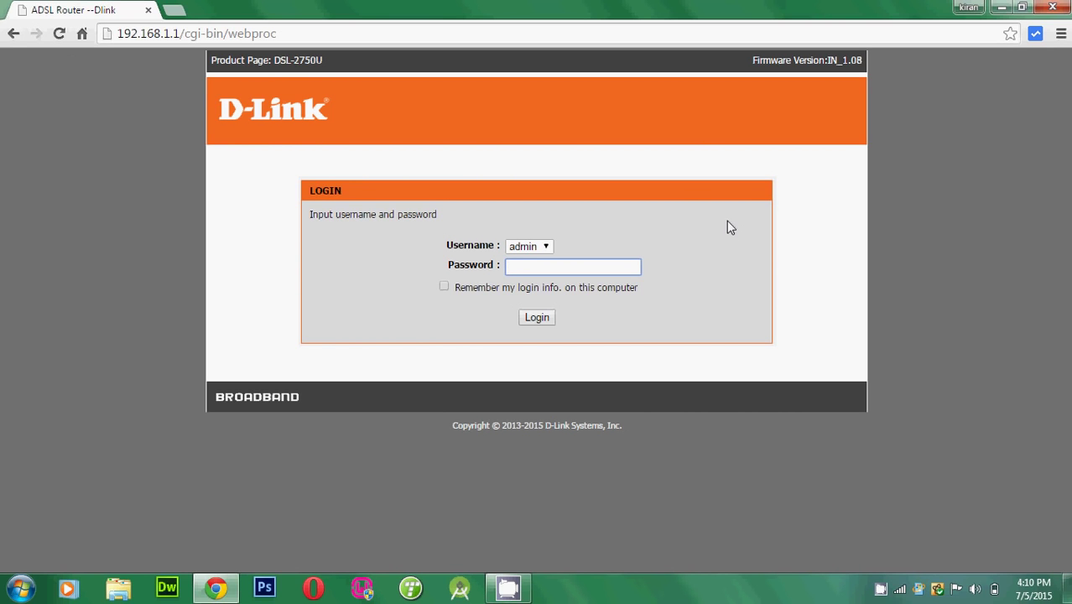
{"action": "key", "text": "Return"}
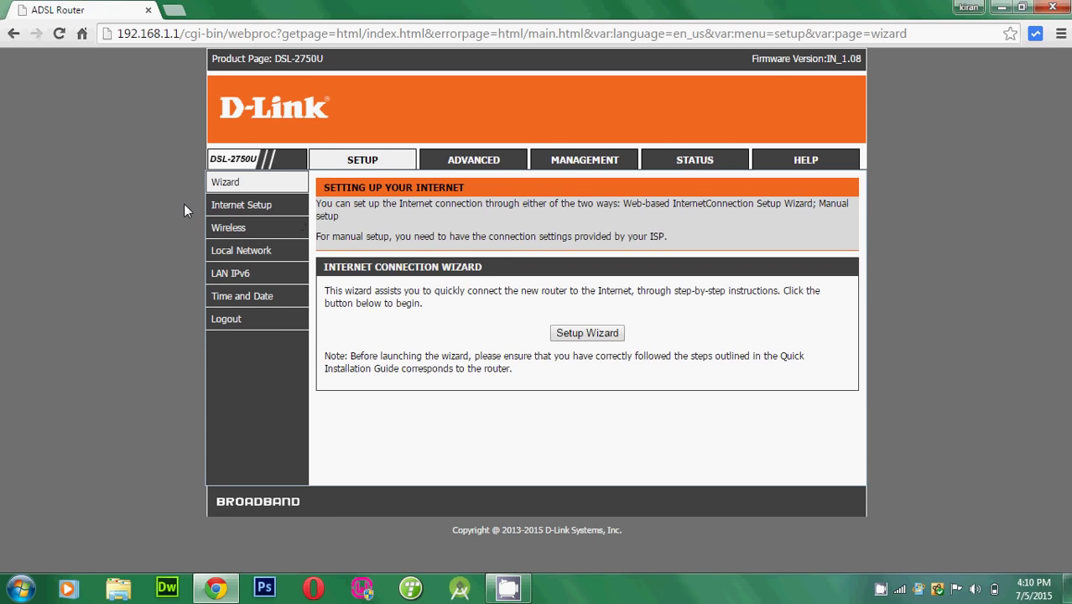
Reveal the Wireless submenu in the Setup page's left menu.
{"action": "mouse_move", "coordinate": [226, 236]}
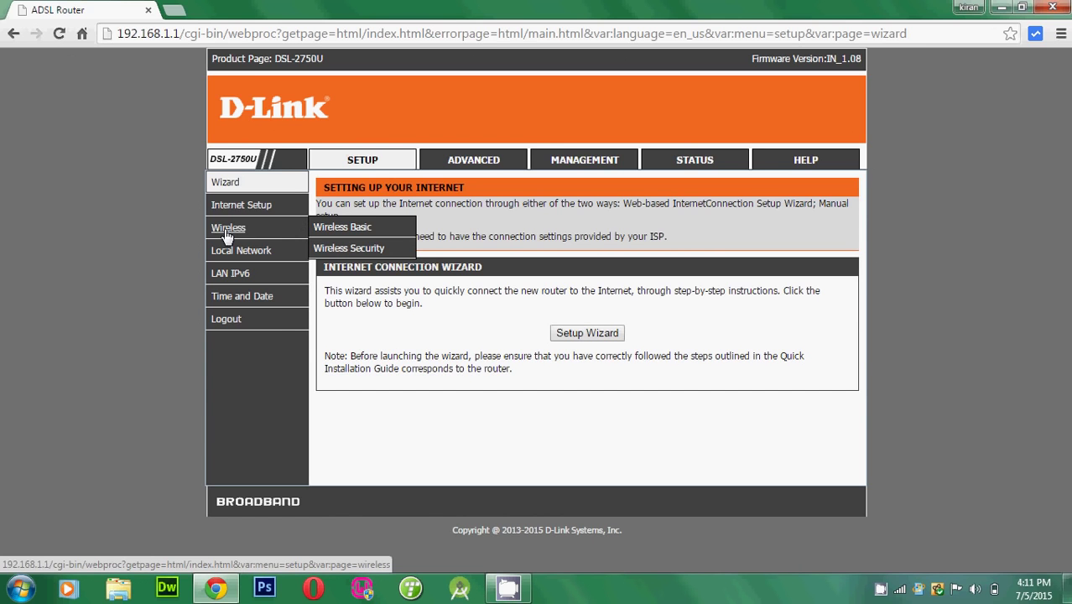
Open Wireless Security, keep Security Mode at WPA2 only, and bring the Pre-Shared Key into view.
{"action": "left_click", "coordinate": [339, 250]}
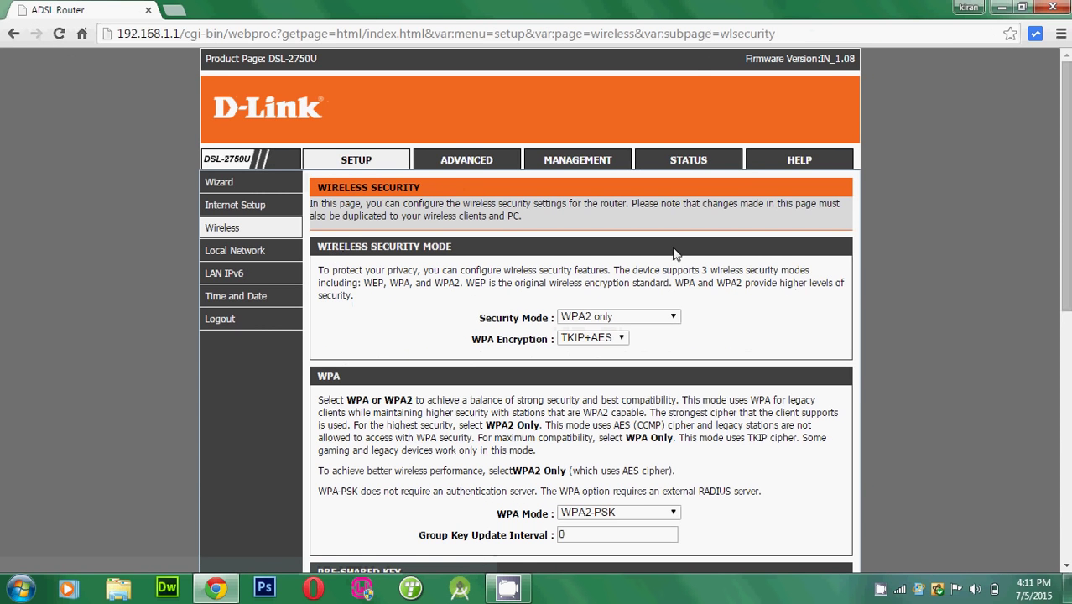
{"action": "scroll", "coordinate": [945, 218], "scroll_direction": "down", "scroll_amount": 1}
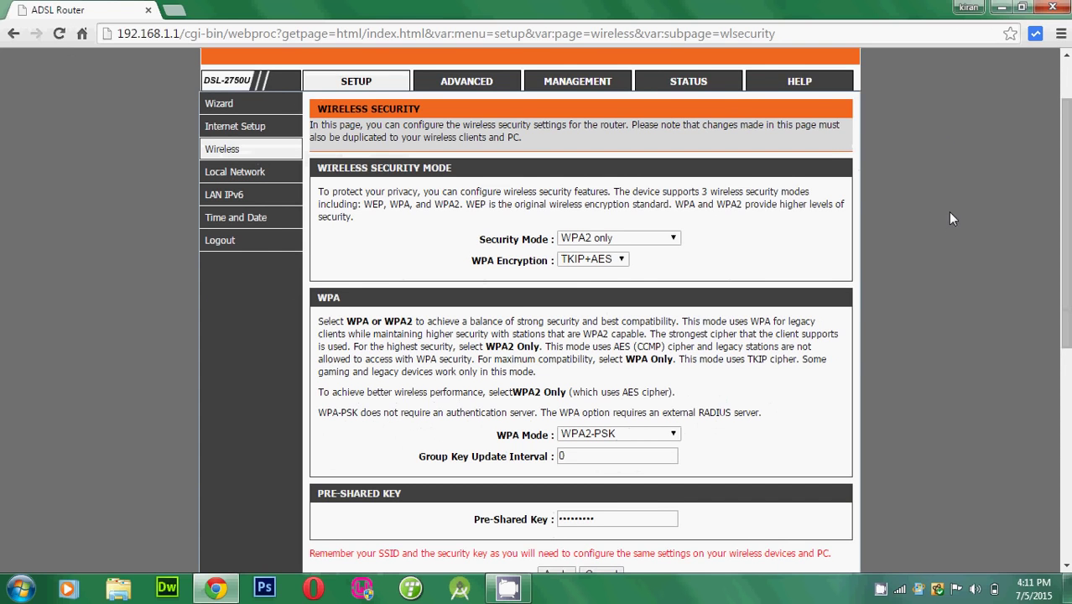
{"action": "left_click", "coordinate": [580, 243]}
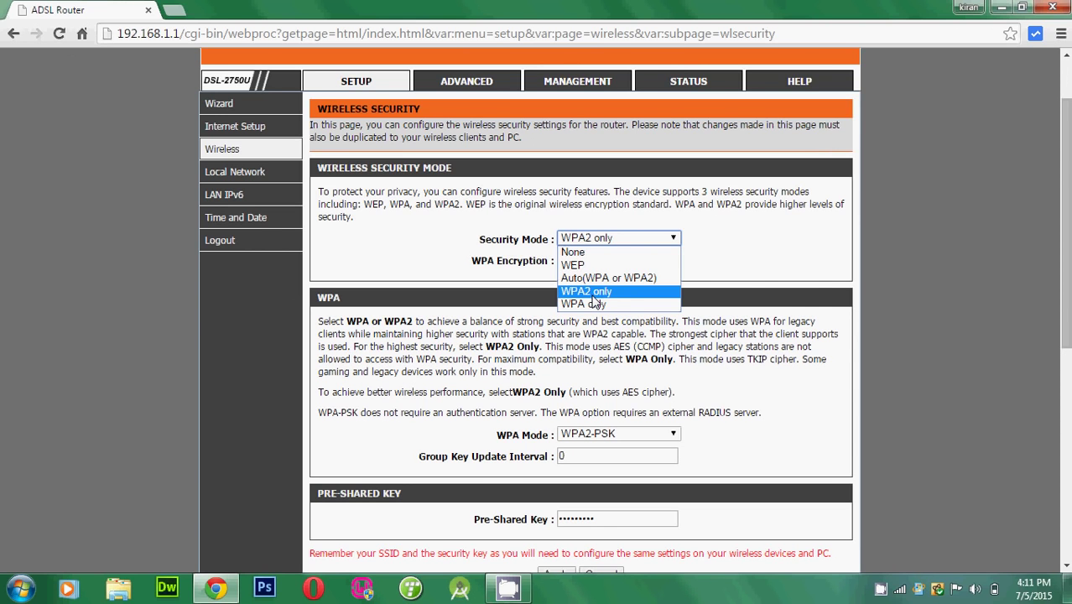
{"action": "left_click", "coordinate": [951, 304]}
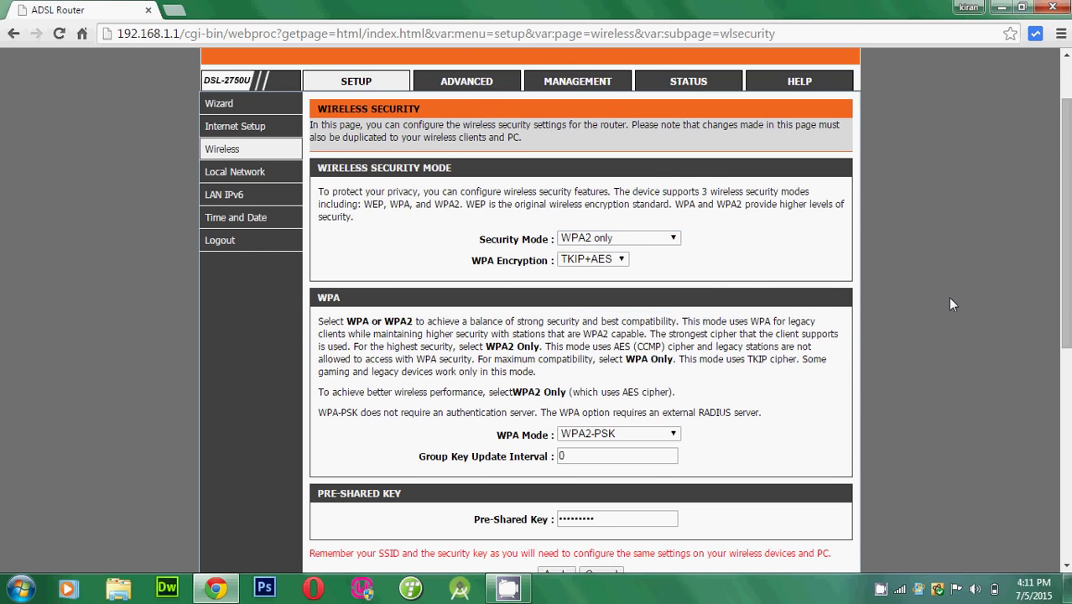
{"action": "scroll", "coordinate": [290, 323], "scroll_direction": "down", "scroll_amount": 3}
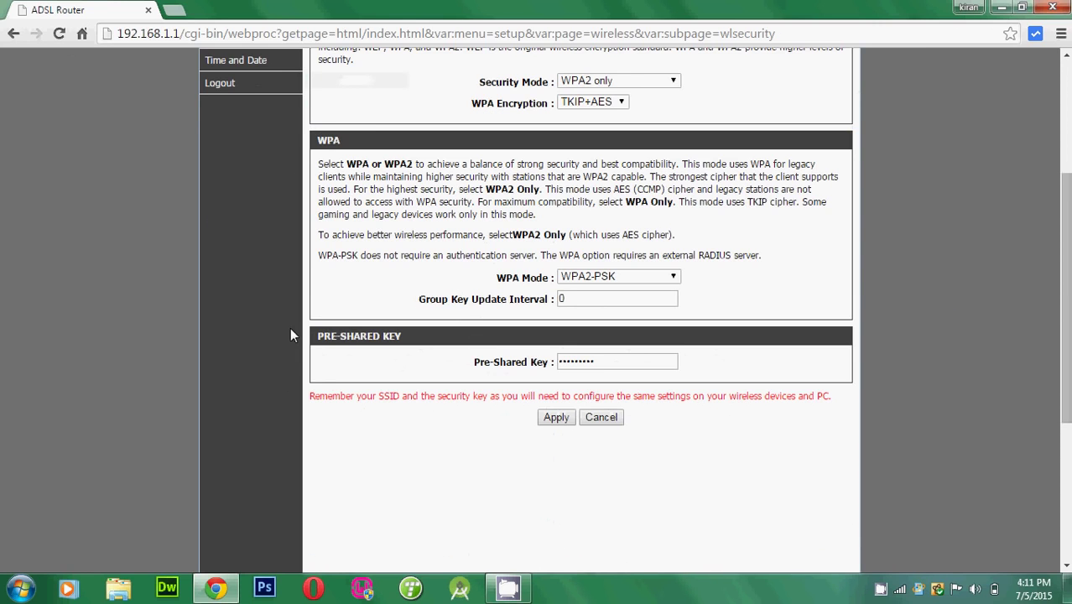
{"action": "scroll", "coordinate": [321, 260], "scroll_direction": "up", "scroll_amount": 2}
{"action": "scroll", "coordinate": [462, 286], "scroll_direction": "down", "scroll_amount": 6}
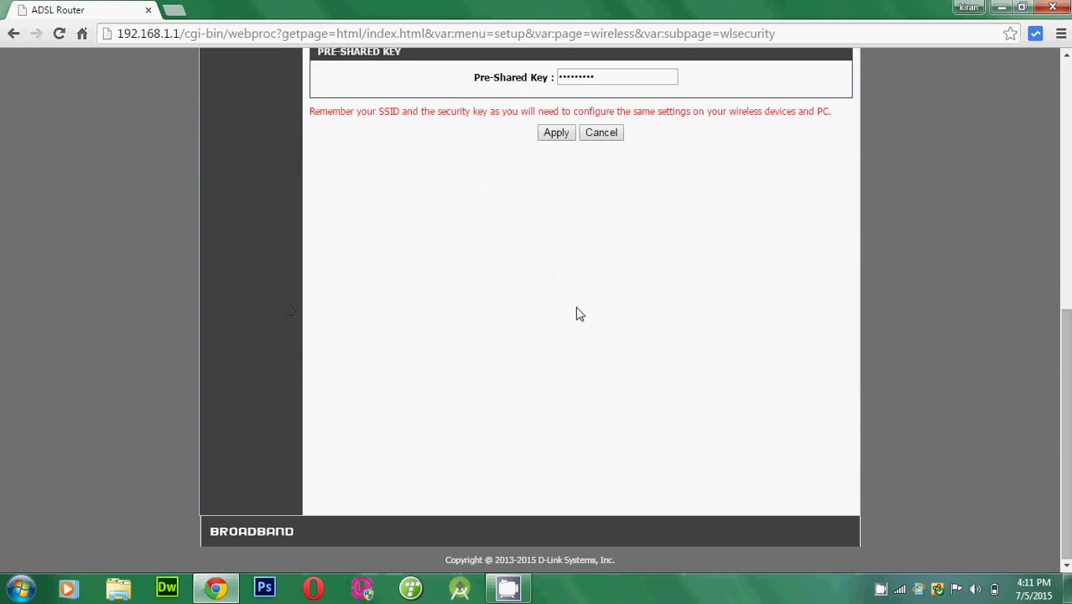
{"action": "scroll", "coordinate": [728, 244], "scroll_direction": "up", "scroll_amount": 7}
{"action": "scroll", "coordinate": [357, 340], "scroll_direction": "down", "scroll_amount": 3}
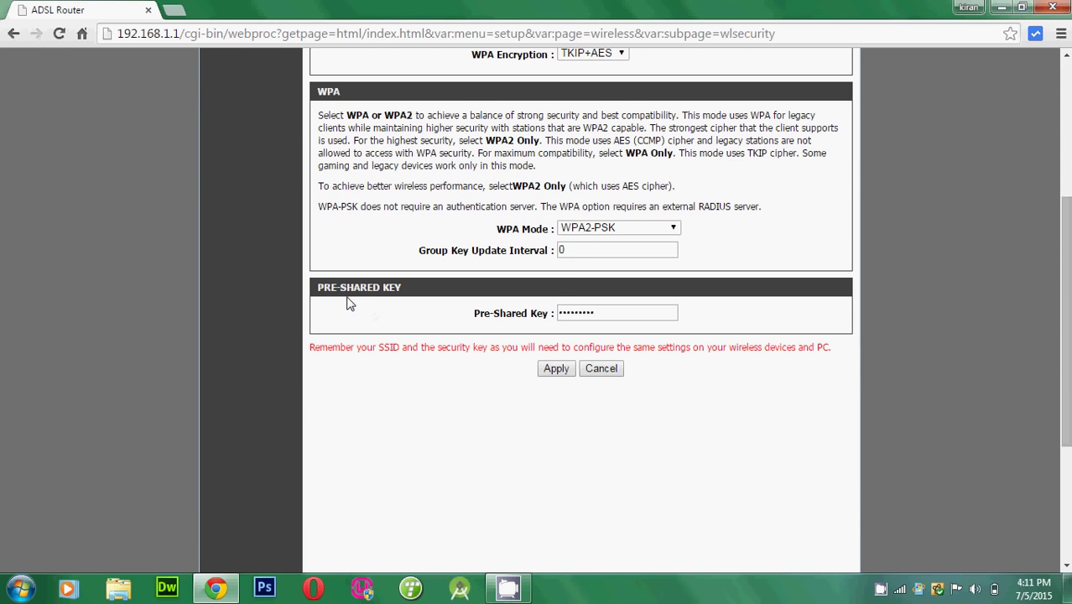
Replace the Pre-Shared Key with the new Wi-Fi key and apply the security settings.
{"action": "double_click", "coordinate": [606, 313]}
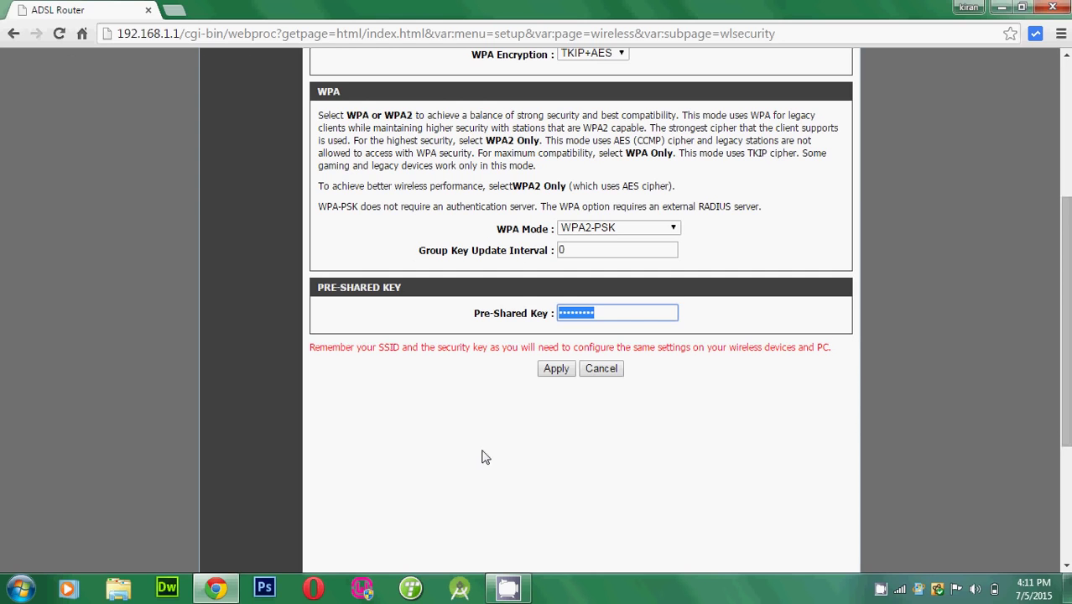
{"action": "type", "text": "************"}
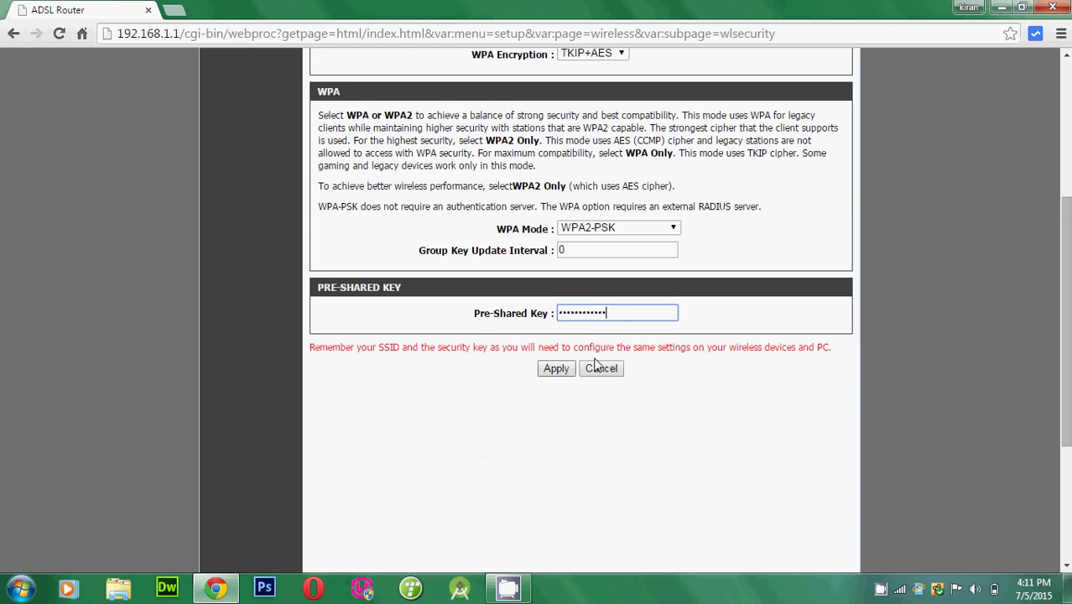
{"action": "key", "text": "ctrl+a"}
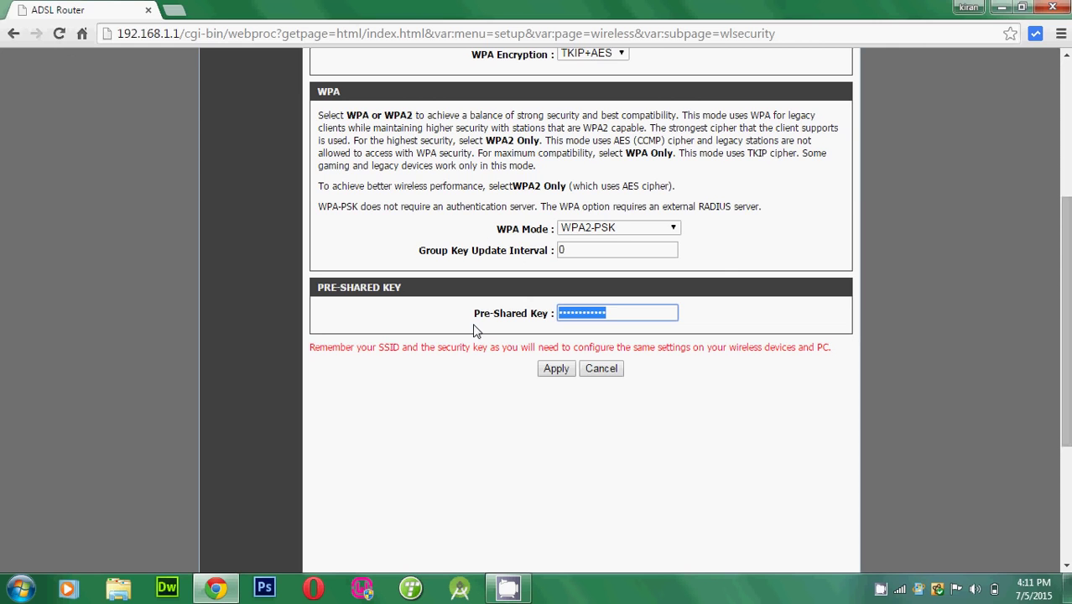
{"action": "type", "text": "***********"}
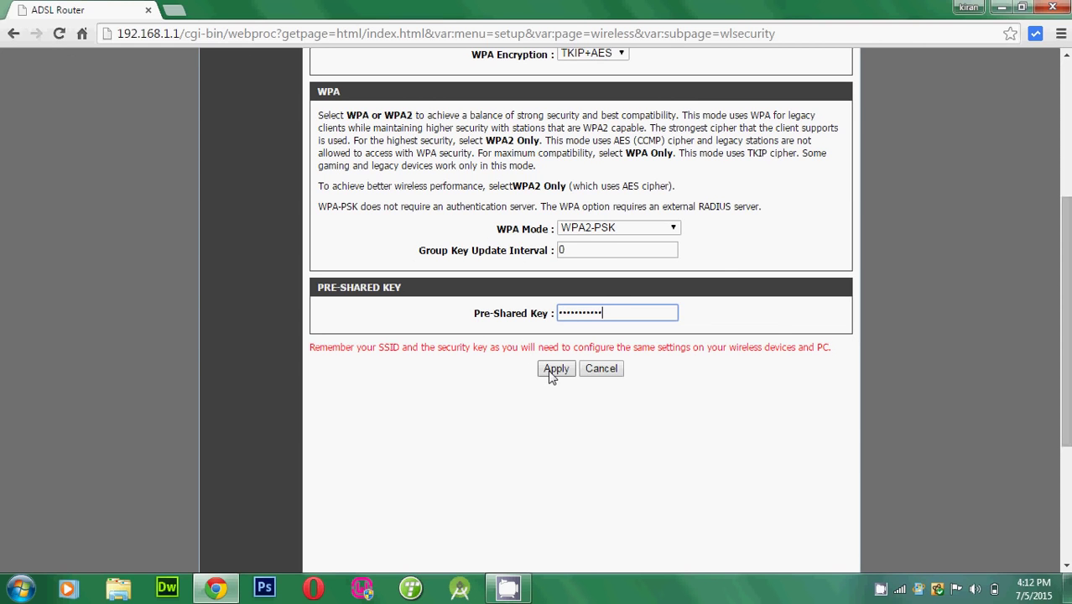
{"action": "left_click", "coordinate": [554, 370]}
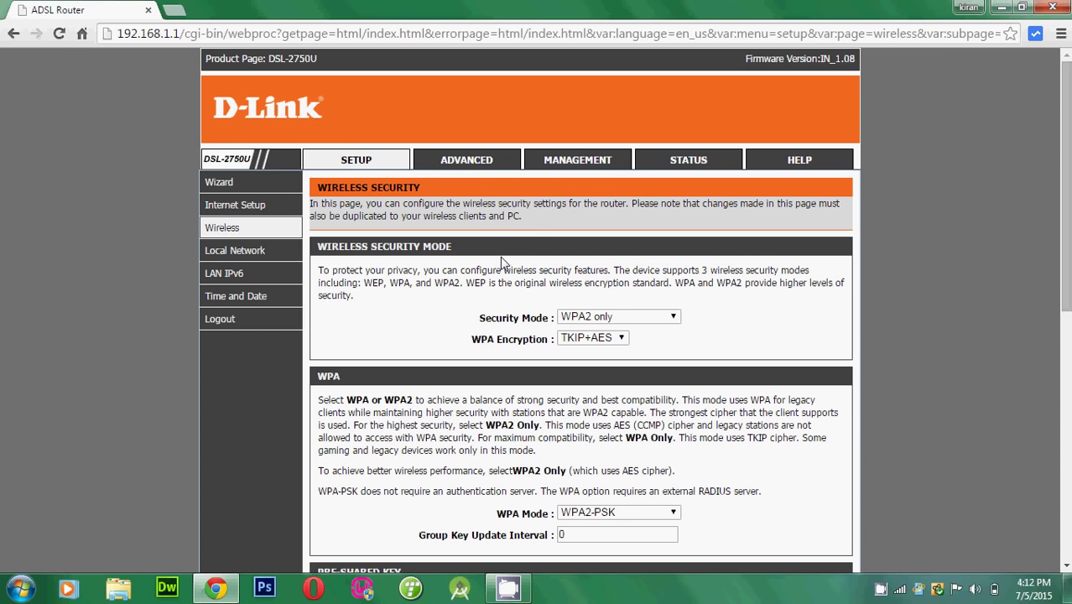
Reboot the router from the Management tab's System Reboot option.
{"action": "left_click", "coordinate": [570, 171]}
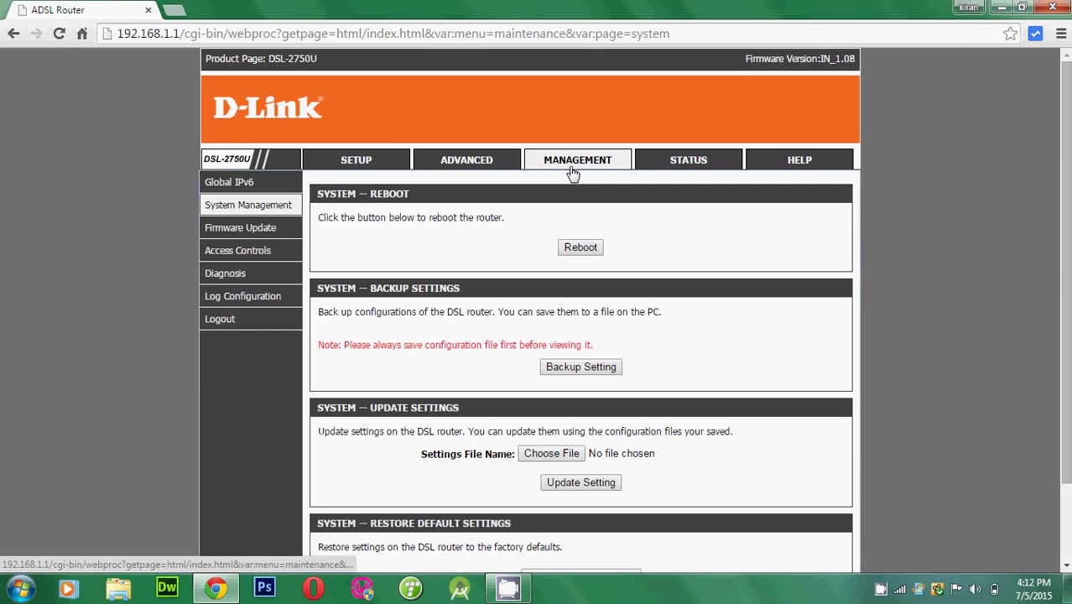
{"action": "left_click", "coordinate": [569, 252]}
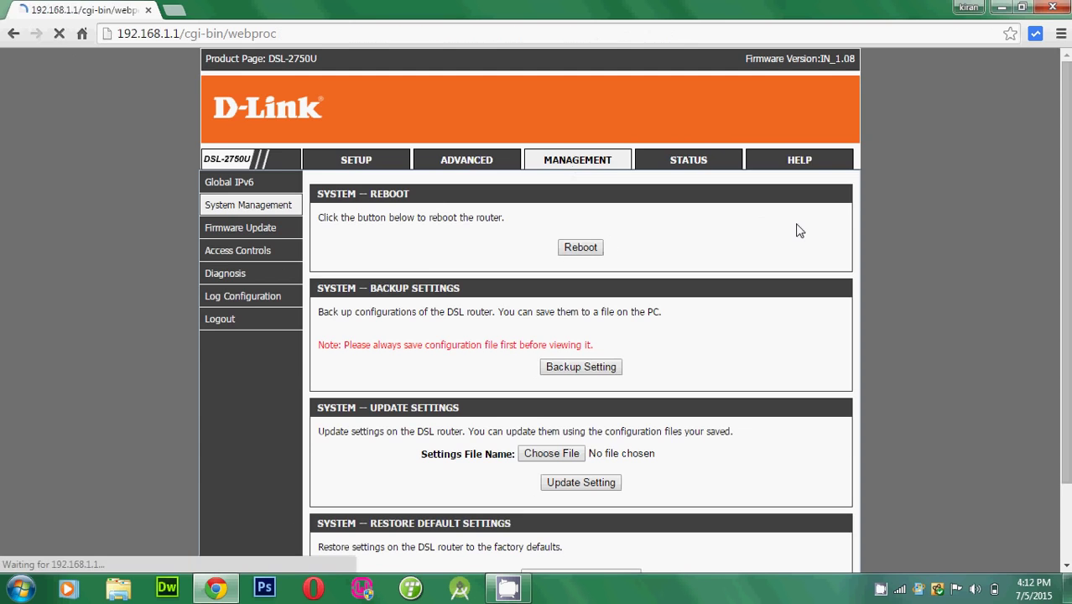